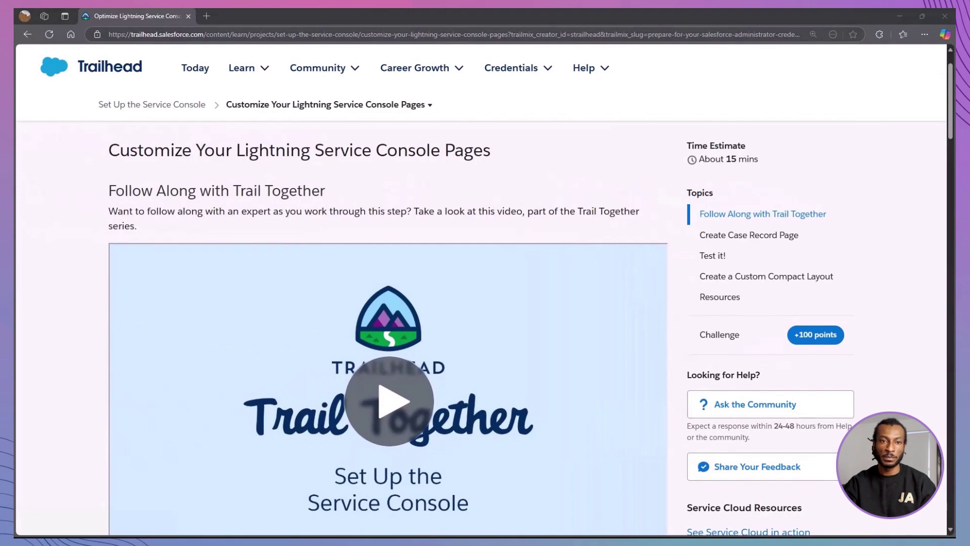
# Scroll down to the Create Case Record Page instructions in Trailhead
pyautogui.scroll(-2, 939, 482)
pyautogui.scroll(-10, 939, 483)
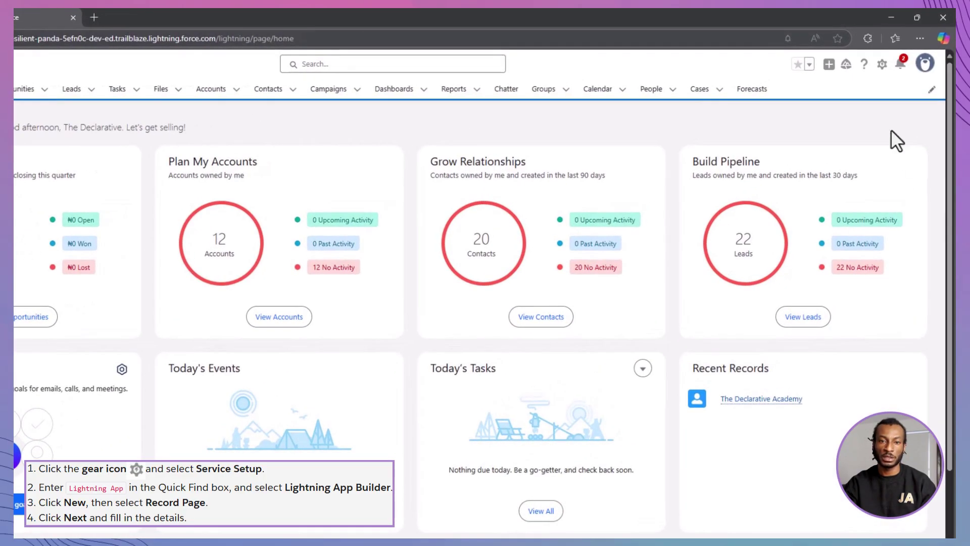
# Open the Lightning App Builder page in Service Setup
pyautogui.click(882, 64)
pyautogui.click(836, 160)
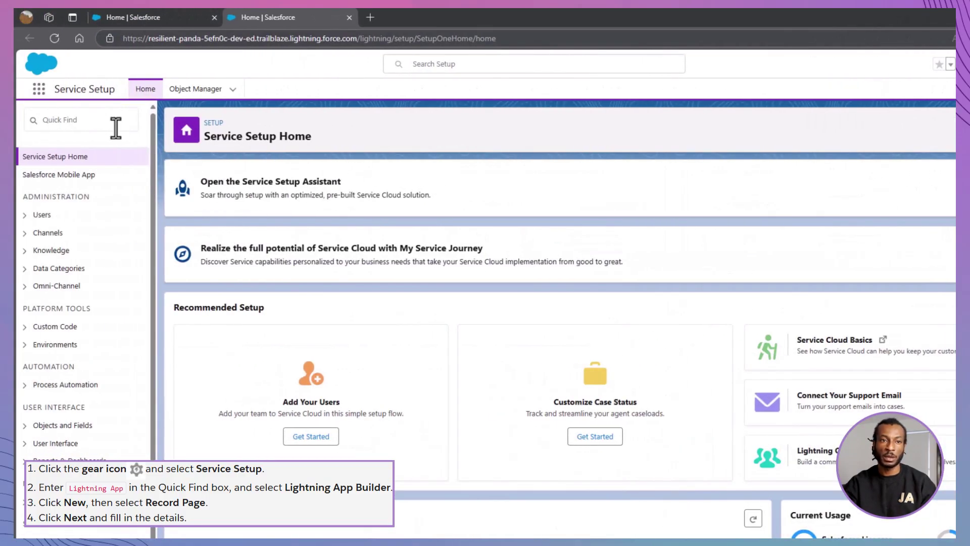
pyautogui.click(116, 127)
pyautogui.write('Lightning')
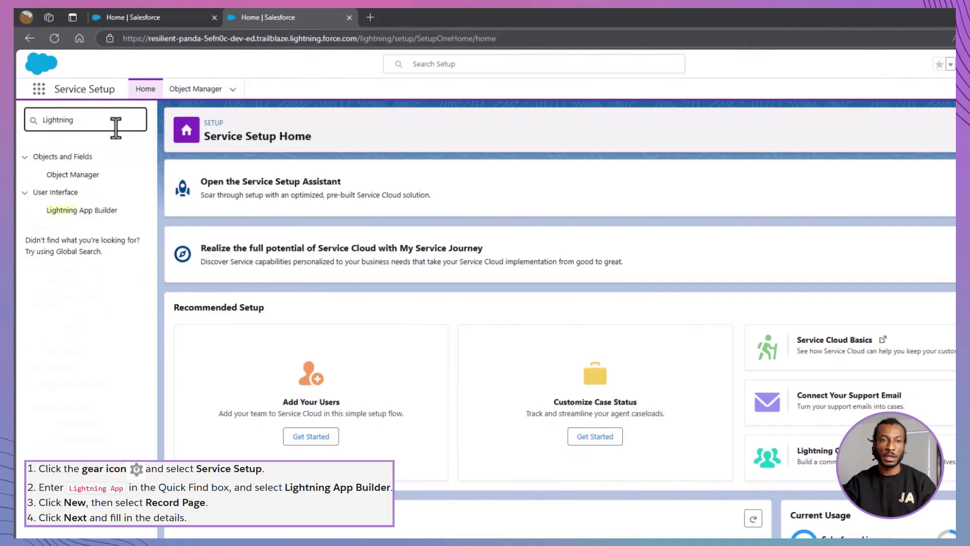
pyautogui.click(82, 212)
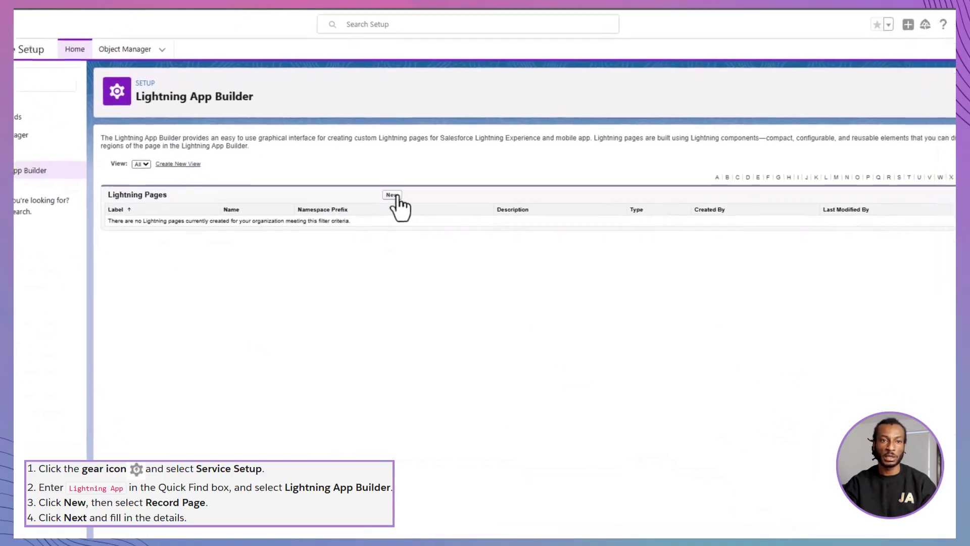
# Start a new record page labelled 'Case Console Record Page' for the Case object
pyautogui.click(463, 234)
pyautogui.click(349, 248)
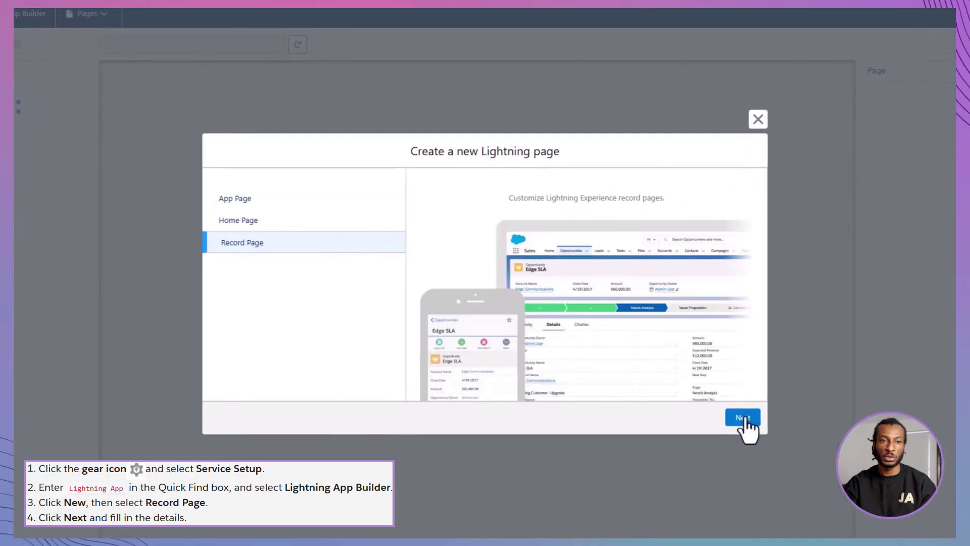
pyautogui.click(743, 418)
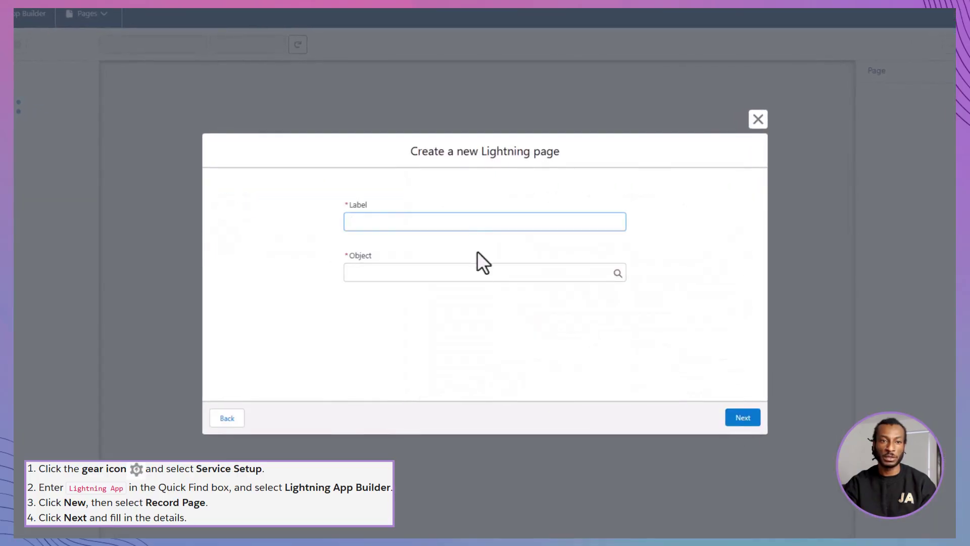
pyautogui.write('Cas')
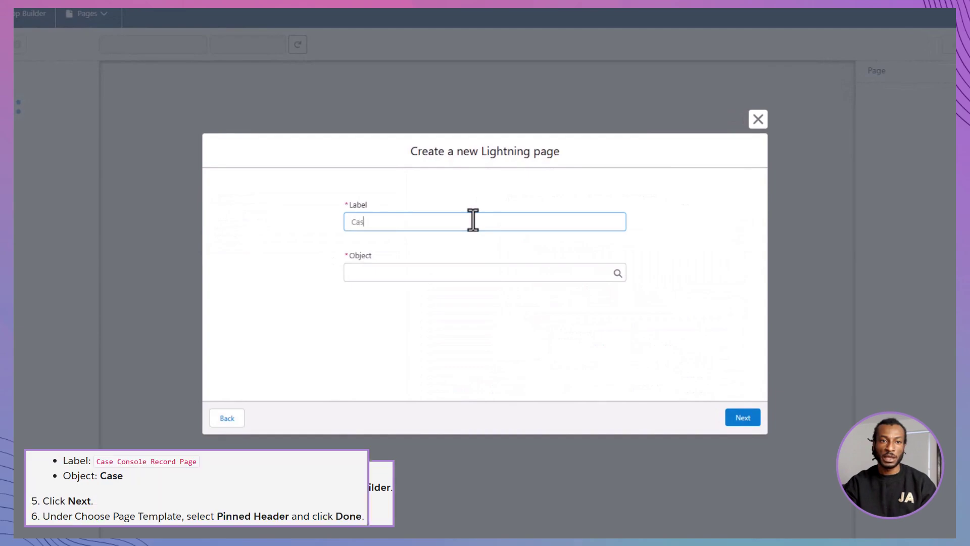
pyautogui.write('e Console Record Page')
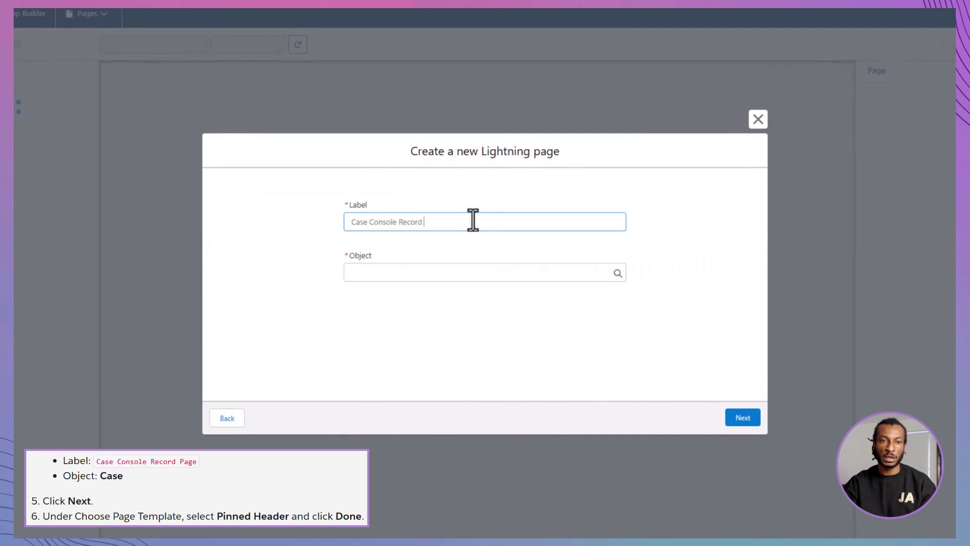
pyautogui.click(463, 273)
pyautogui.scroll(-10, 462, 306)
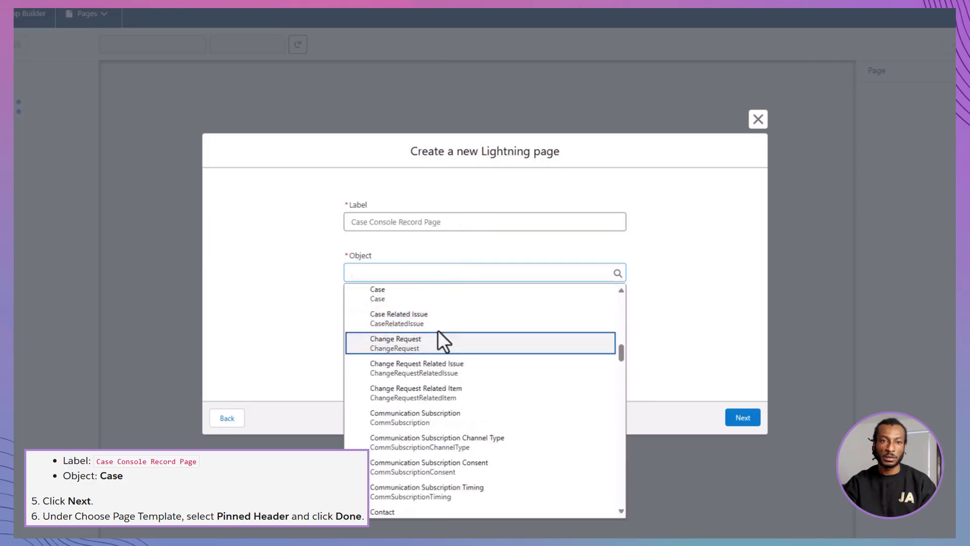
pyautogui.click(444, 291)
# Choose the Pinned Header template and finish creating the page
pyautogui.click(743, 418)
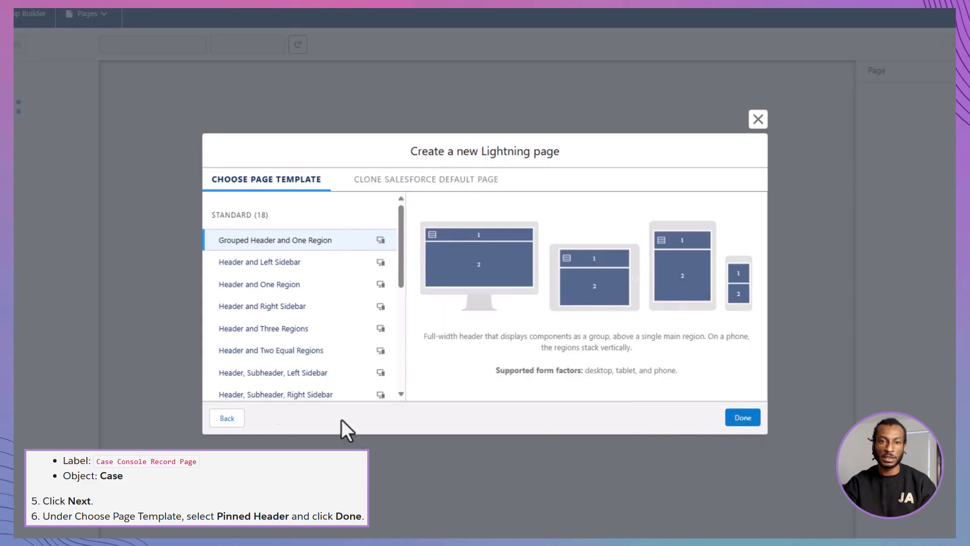
pyautogui.scroll(-4, 283, 354)
pyautogui.click(307, 264)
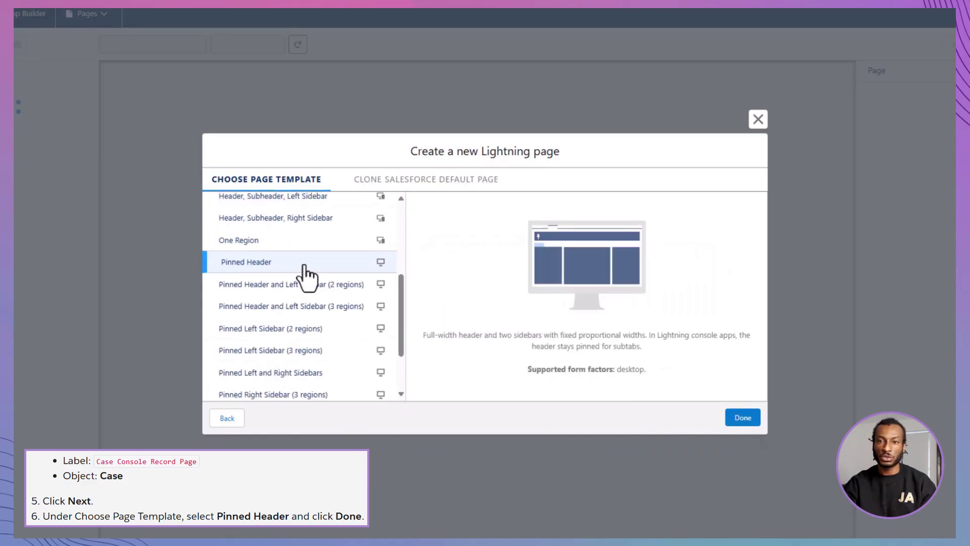
pyautogui.click(741, 418)
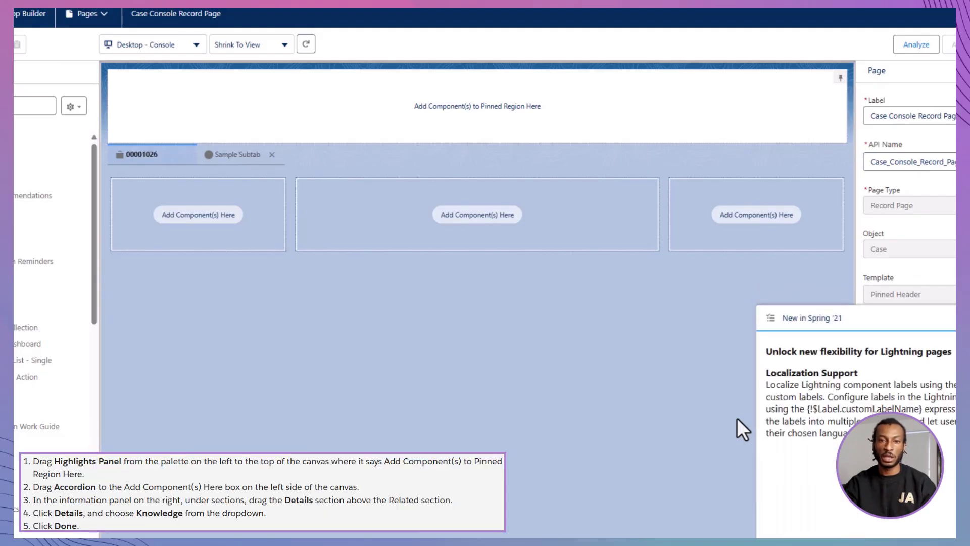
# Dismiss the Spring '21 notes; add Highlights Panel to the pinned header and Accordion to the left region
pyautogui.click(953, 317)
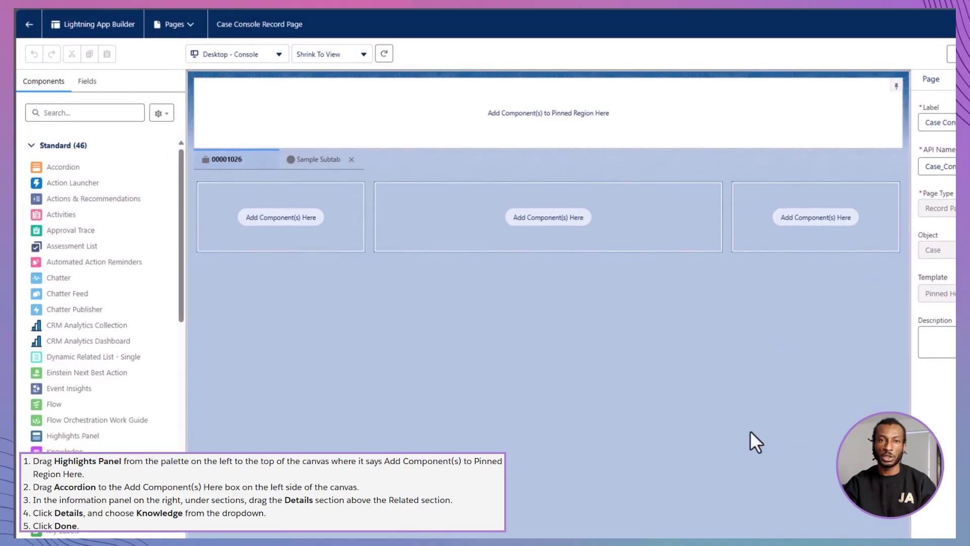
pyautogui.moveTo(96, 437); pyautogui.dragTo(460, 108)
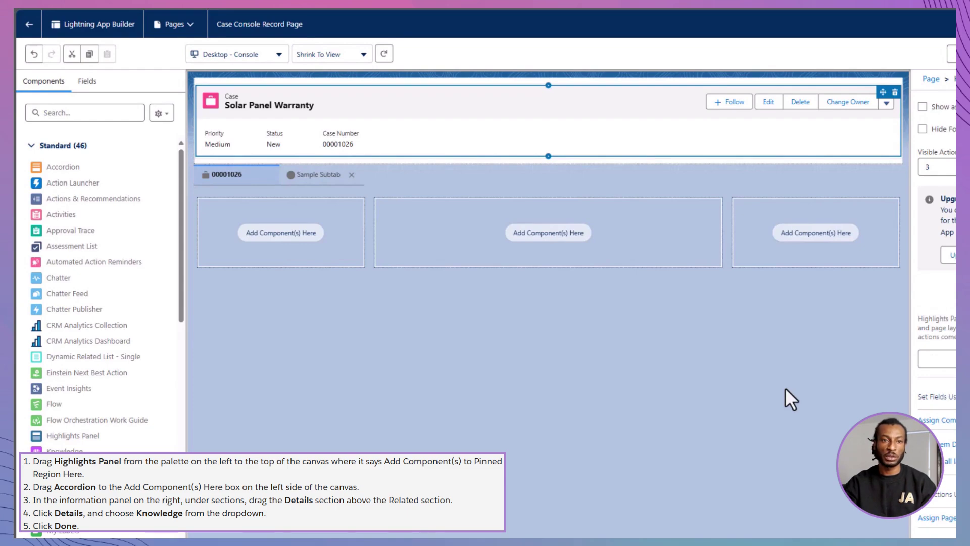
pyautogui.moveTo(60, 169); pyautogui.dragTo(255, 234)
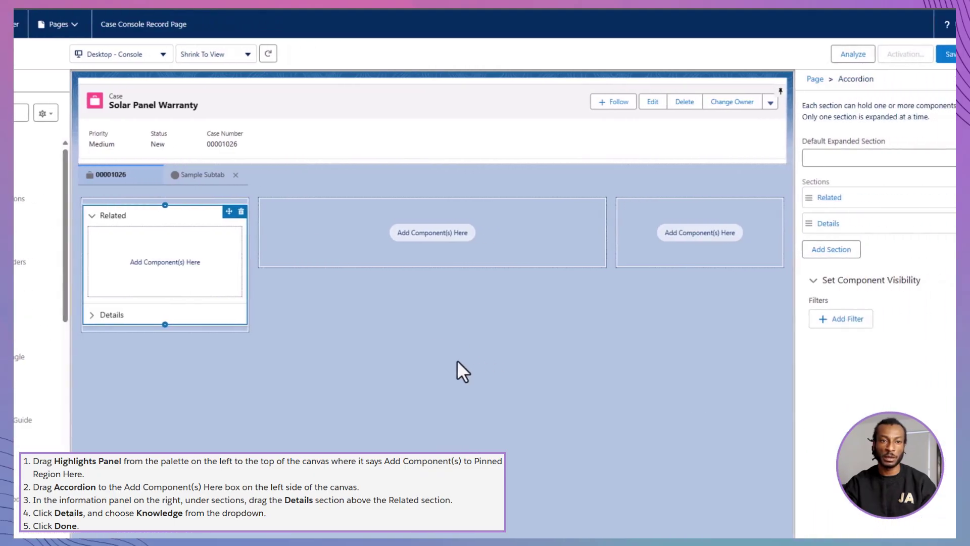
# Reorder the Accordion so Details comes first, then set that section's label to Knowledge
pyautogui.click(220, 316)
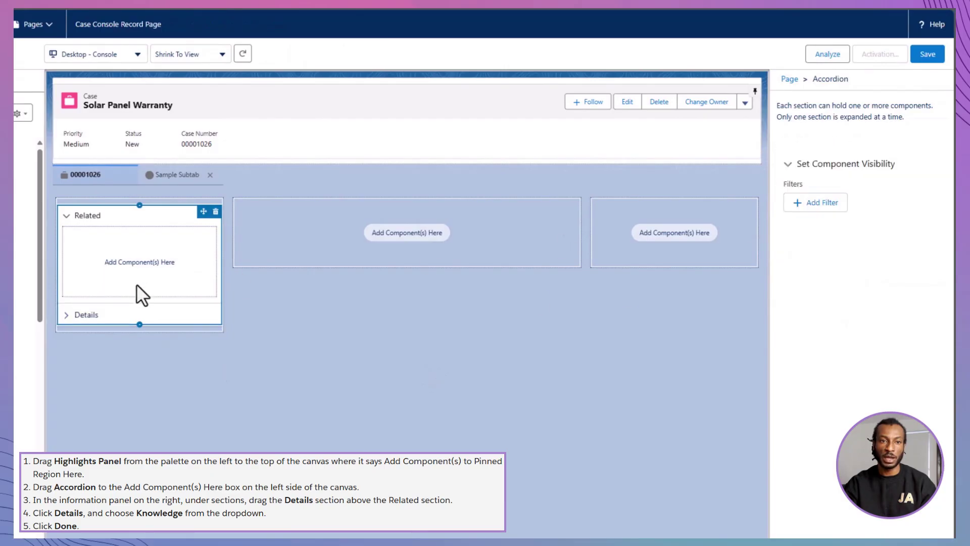
pyautogui.moveTo(801, 225); pyautogui.dragTo(804, 201)
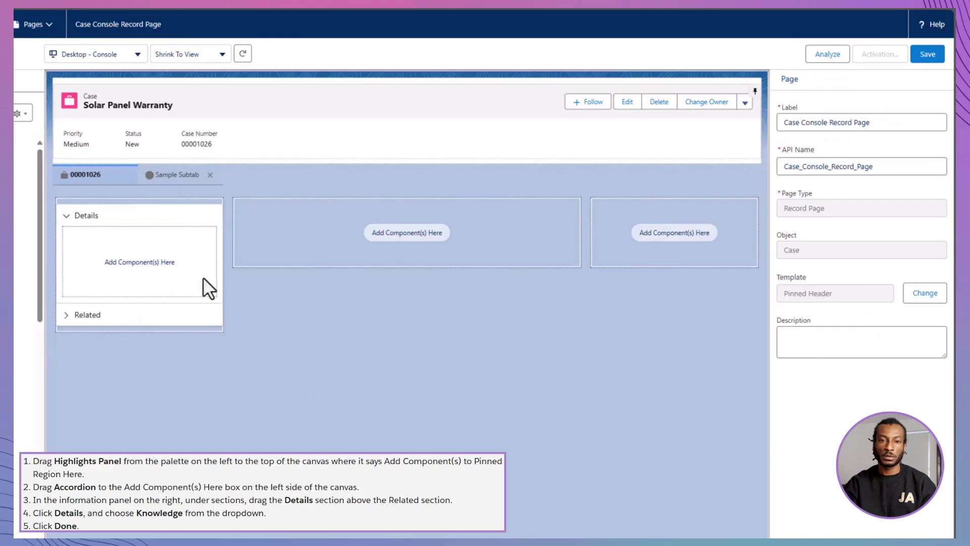
pyautogui.click(206, 288)
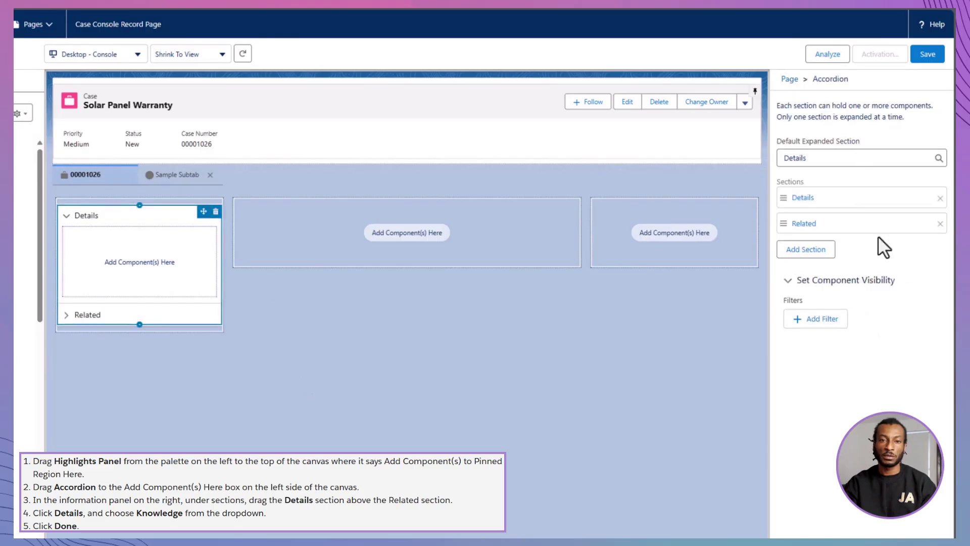
pyautogui.click(803, 198)
pyautogui.click(730, 210)
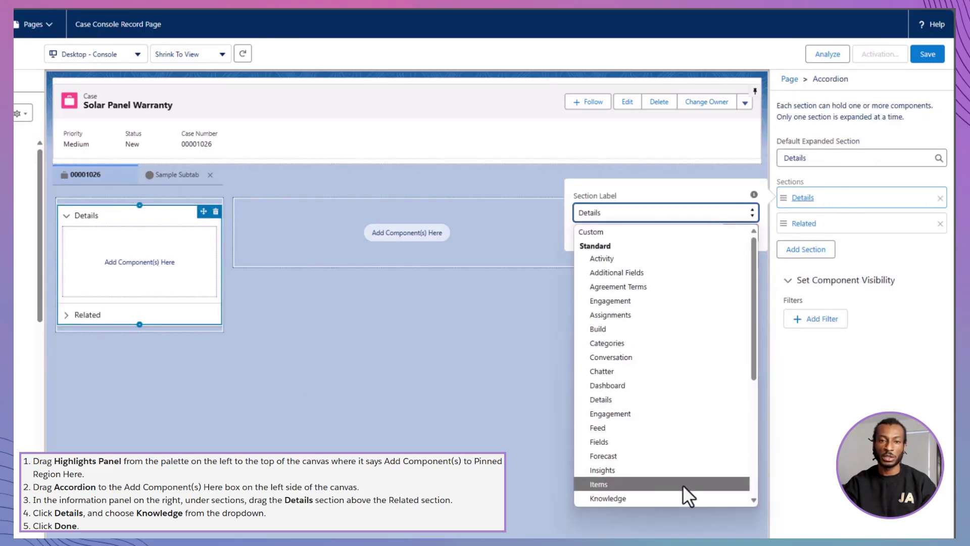
pyautogui.click(684, 497)
pyautogui.click(739, 233)
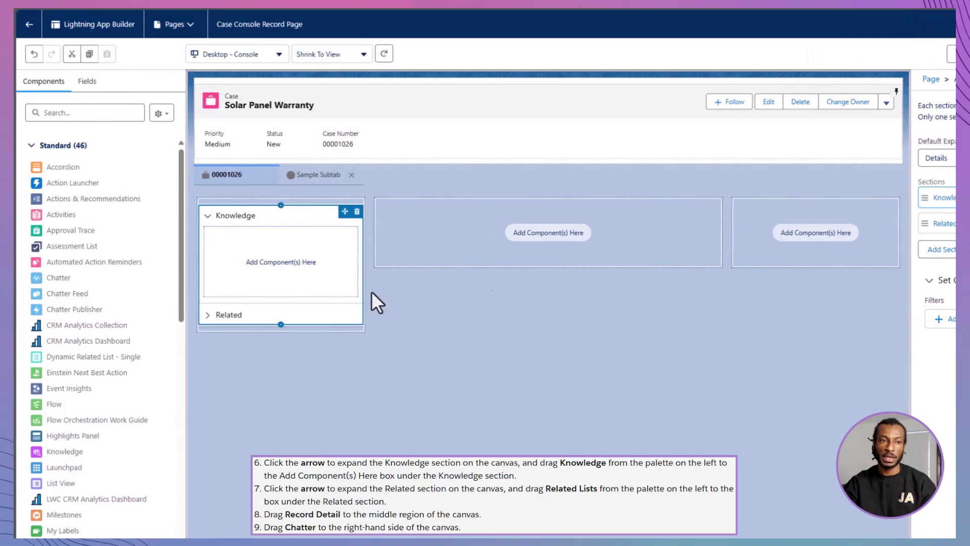
# Drop Knowledge into the Knowledge section, Related Lists into Related, and Record Detail into the middle region
pyautogui.scroll(-1, 113, 340)
pyautogui.moveTo(65, 395); pyautogui.dragTo(281, 263)
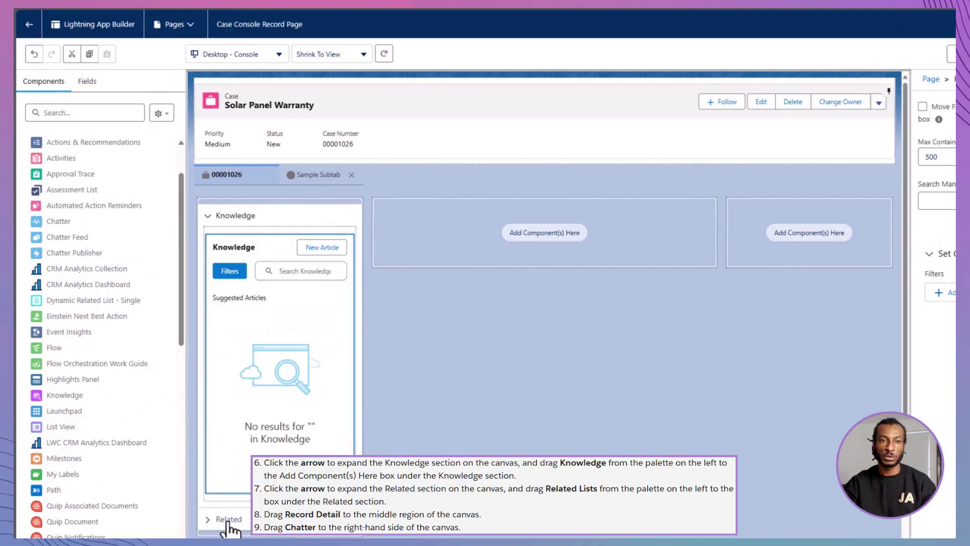
pyautogui.click(208, 520)
pyautogui.scroll(-3, 87, 390)
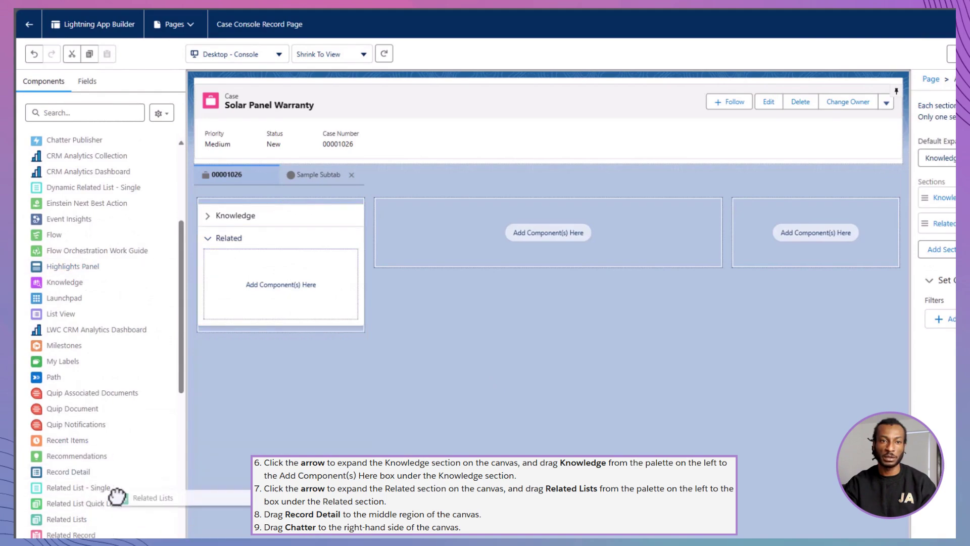
pyautogui.moveTo(117, 496); pyautogui.dragTo(280, 285)
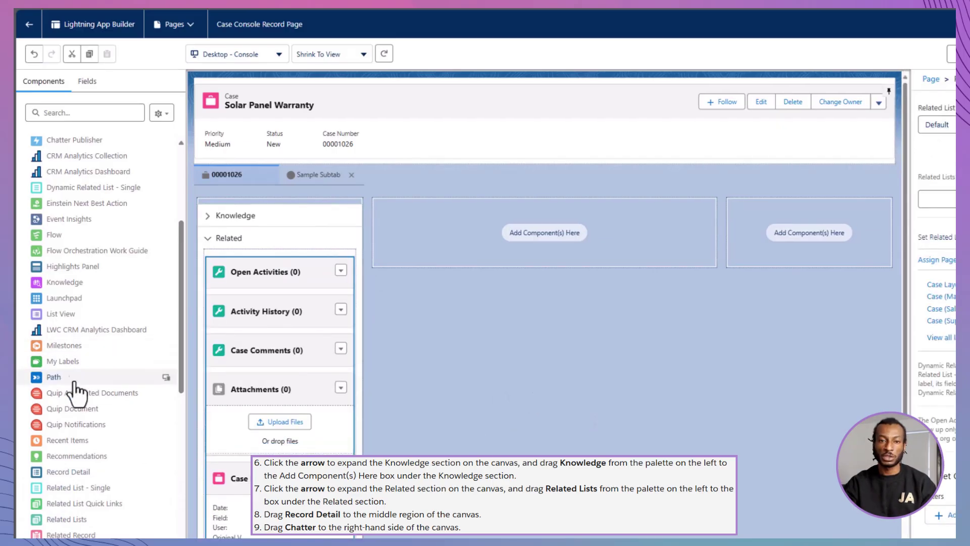
pyautogui.moveTo(81, 472); pyautogui.dragTo(508, 222)
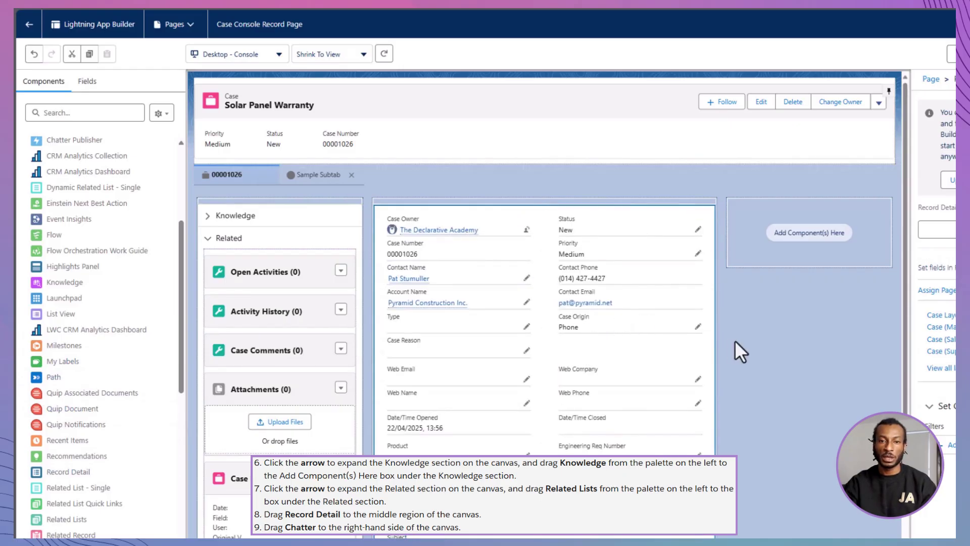
pyautogui.scroll(4, 115, 369)
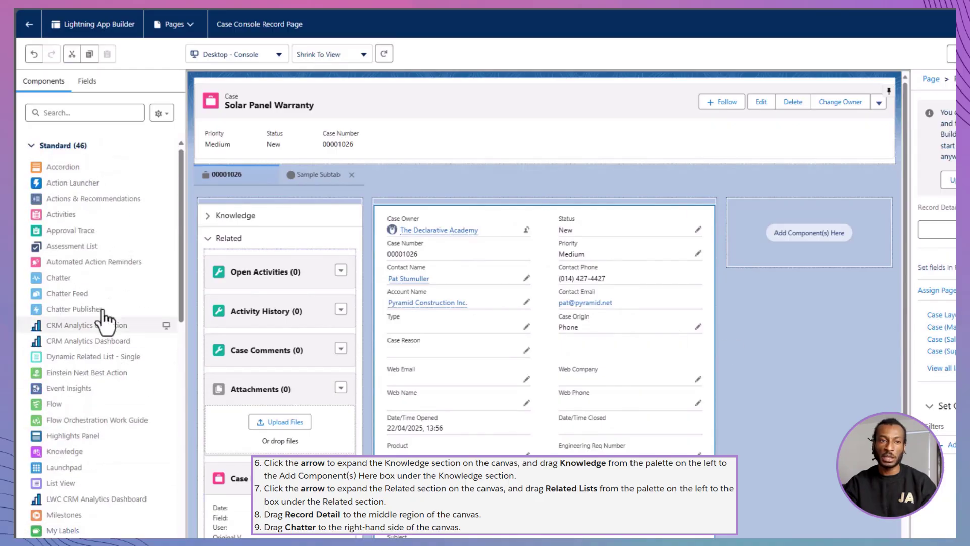
# Place the Chatter component in the page's right-hand region
pyautogui.moveTo(58, 278); pyautogui.dragTo(809, 237)
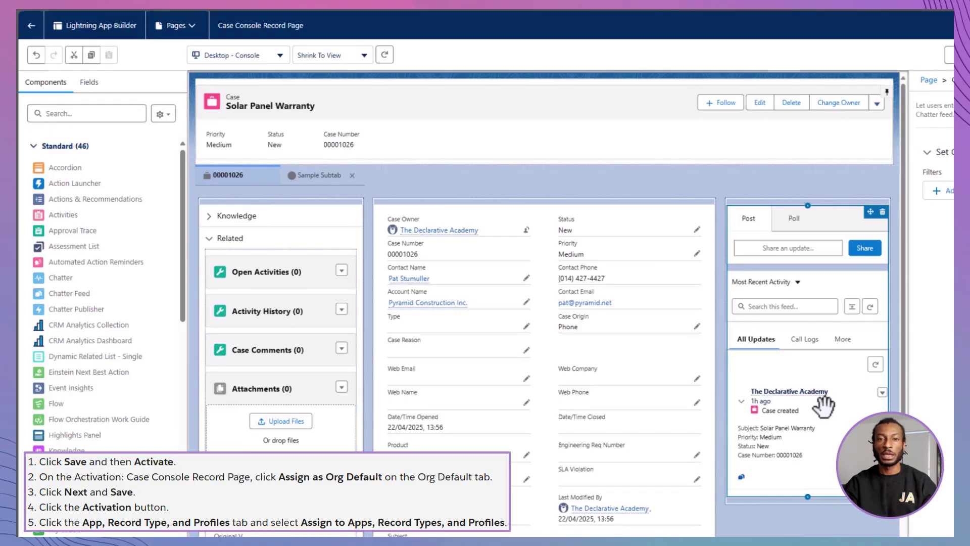
# Save the page and activate it as the Desktop org default
pyautogui.click(925, 56)
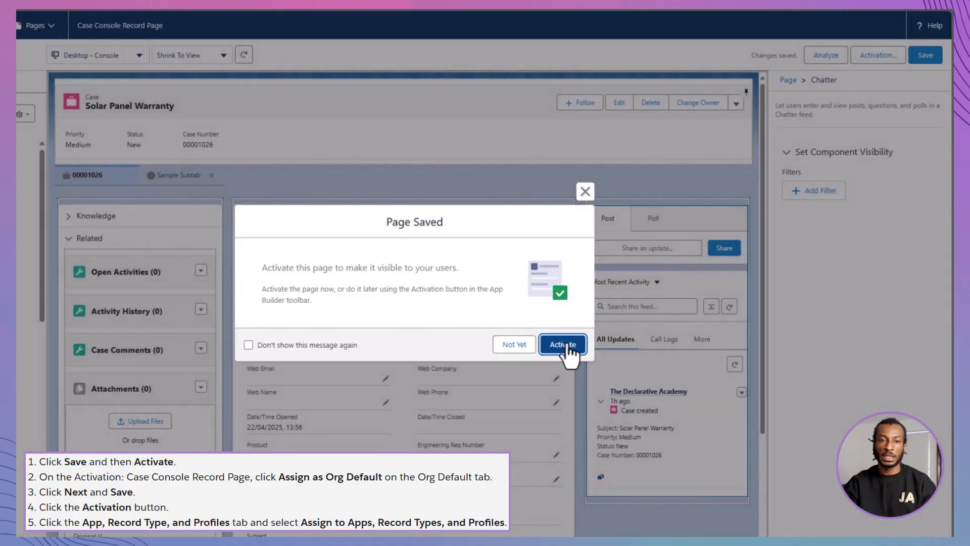
pyautogui.click(567, 344)
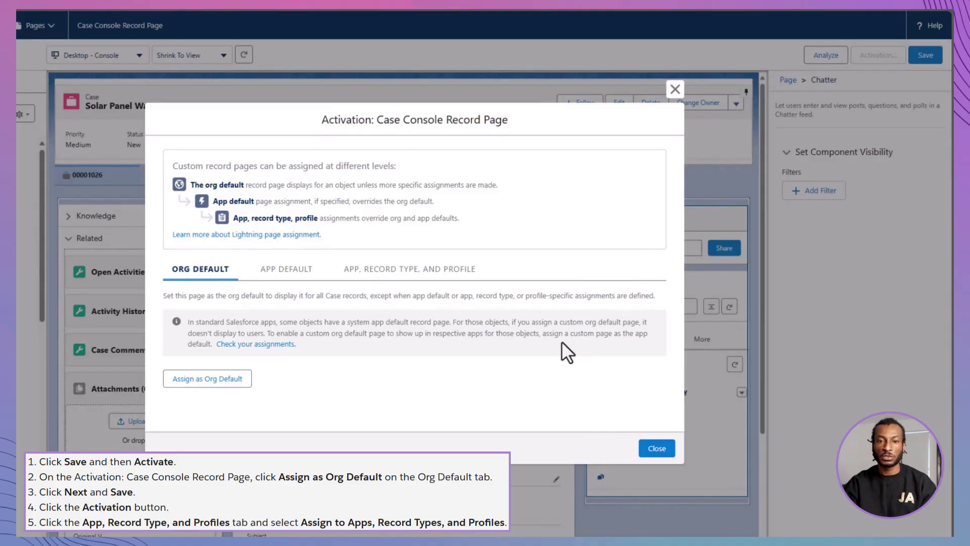
pyautogui.click(232, 380)
pyautogui.click(656, 380)
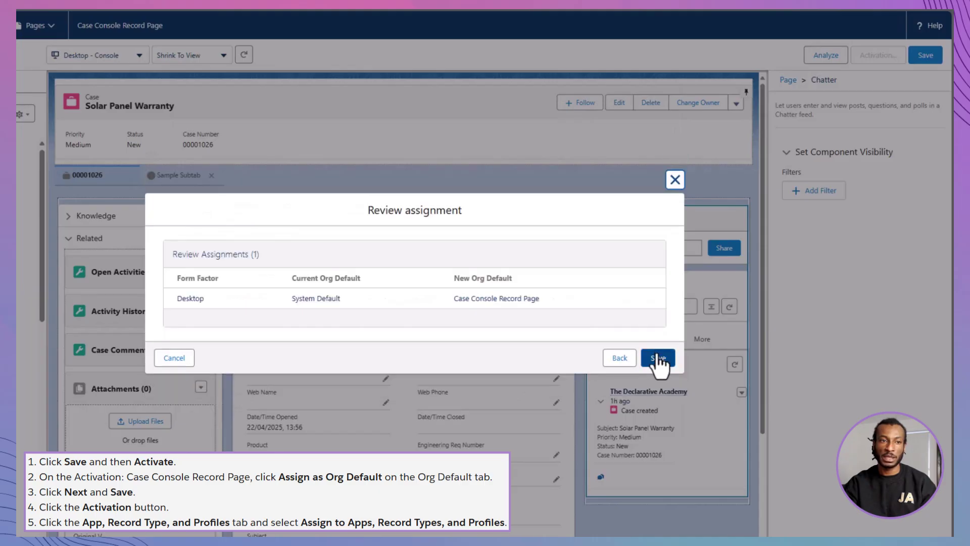
pyautogui.click(657, 358)
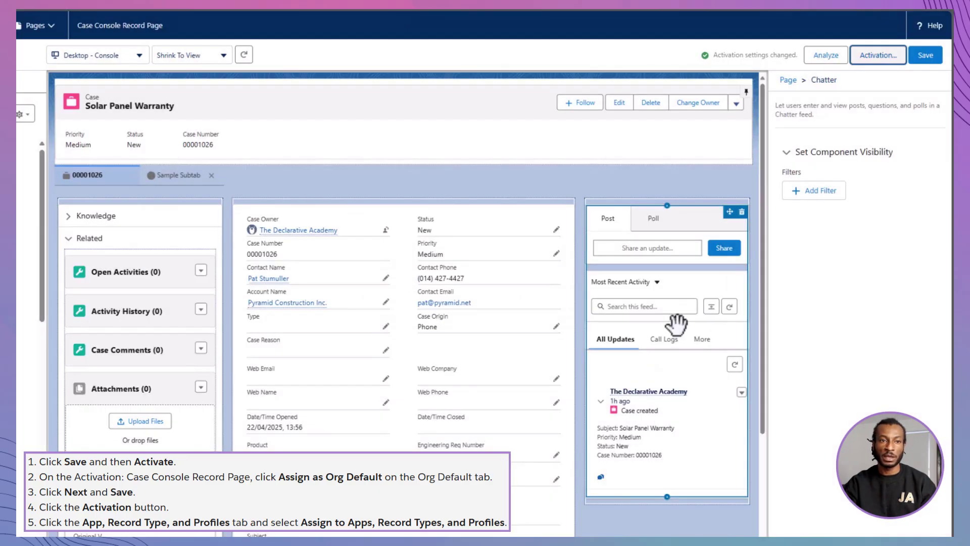
# Begin an app, record type and profile assignment for the Ursa Major Solar Service Console app
pyautogui.click(875, 66)
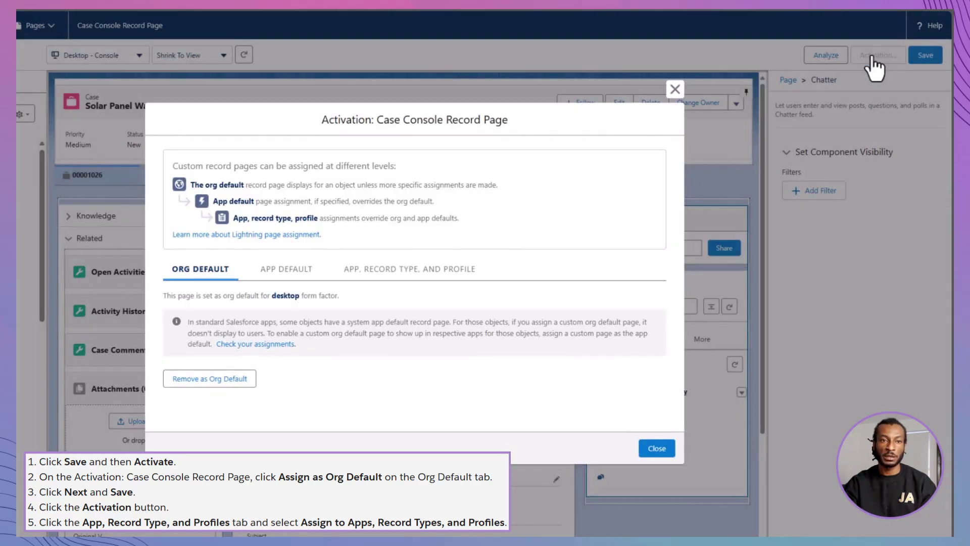
pyautogui.click(311, 270)
pyautogui.click(372, 270)
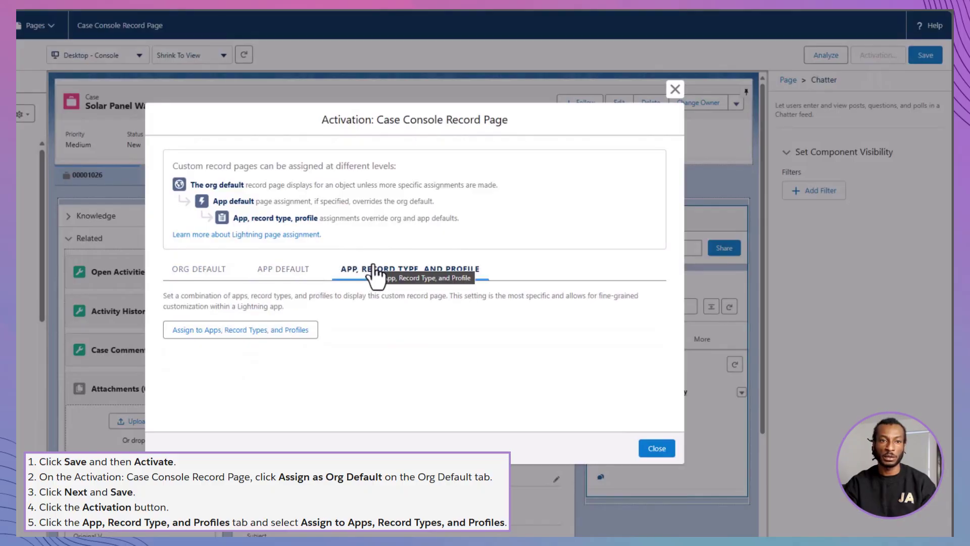
pyautogui.click(274, 330)
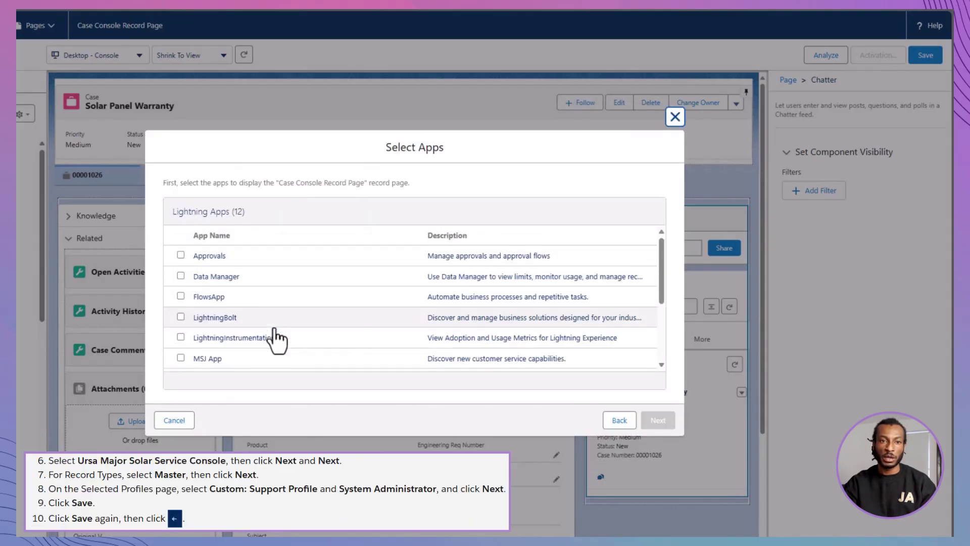
pyautogui.scroll(-5, 274, 329)
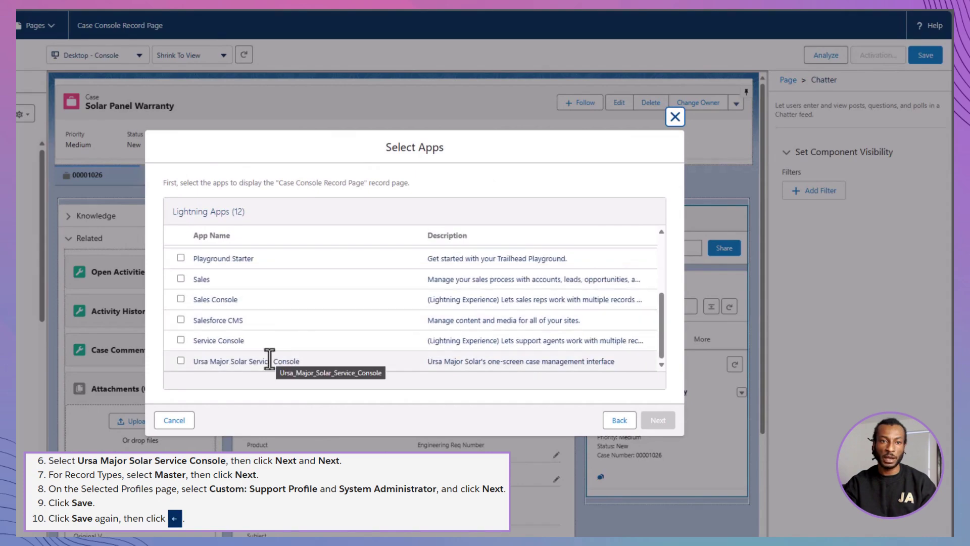
pyautogui.click(181, 360)
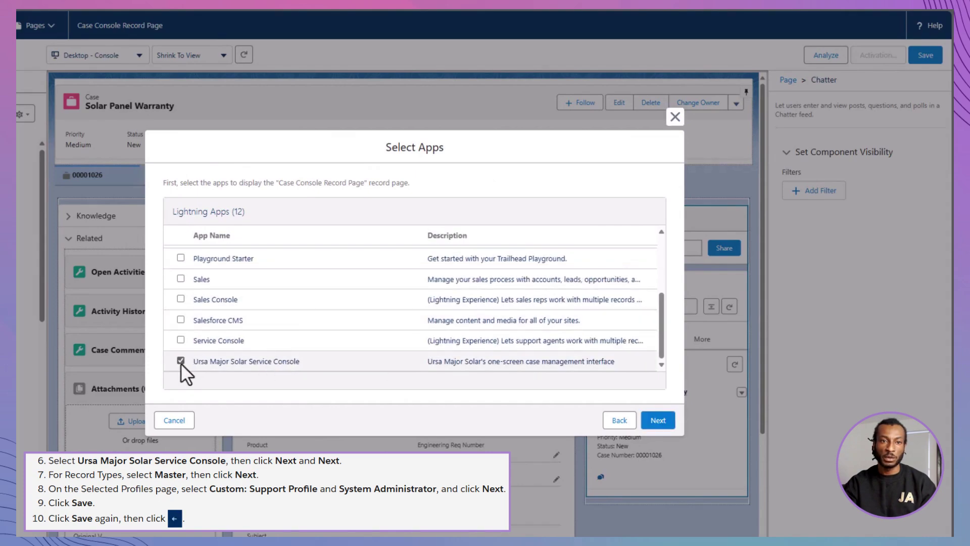
pyautogui.click(659, 421)
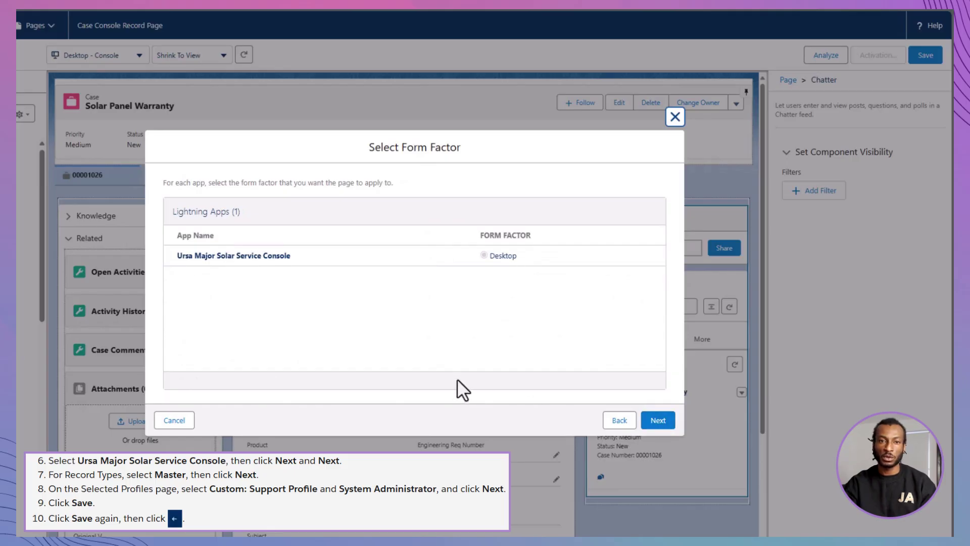
# Assign it for Desktop, Master record type, Custom: Support Profile and System Administrator, and save
pyautogui.click(658, 420)
pyautogui.click(182, 254)
pyautogui.click(659, 420)
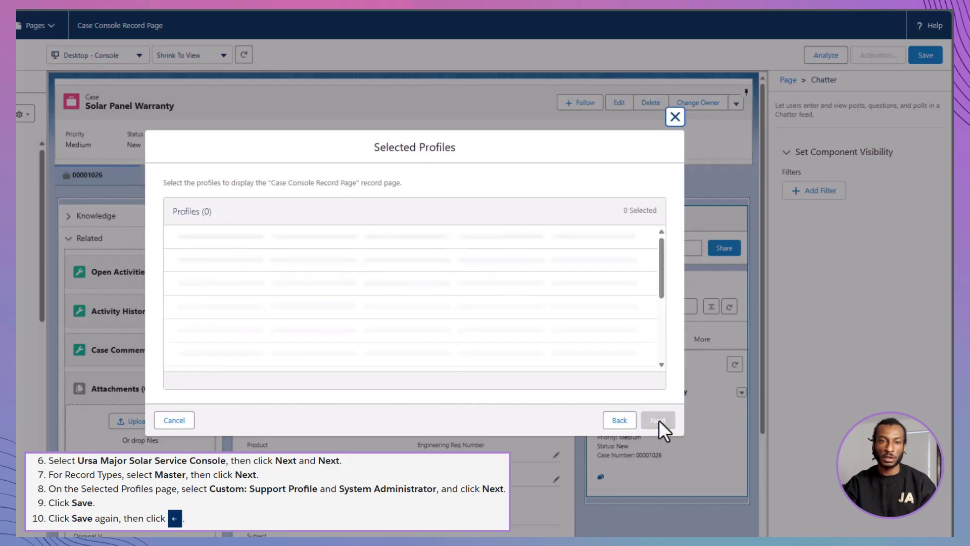
pyautogui.scroll(-4, 369, 338)
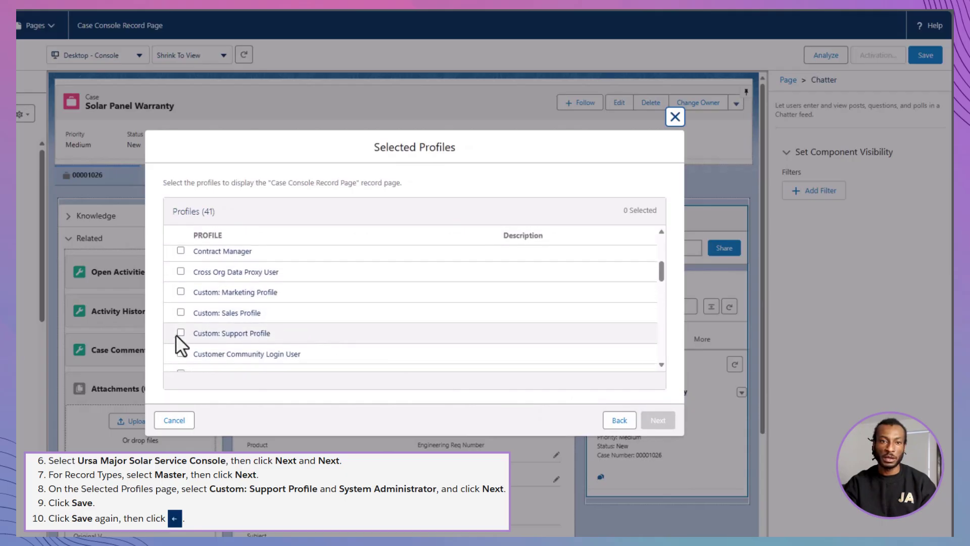
pyautogui.click(179, 334)
pyautogui.scroll(-8, 265, 323)
pyautogui.click(181, 340)
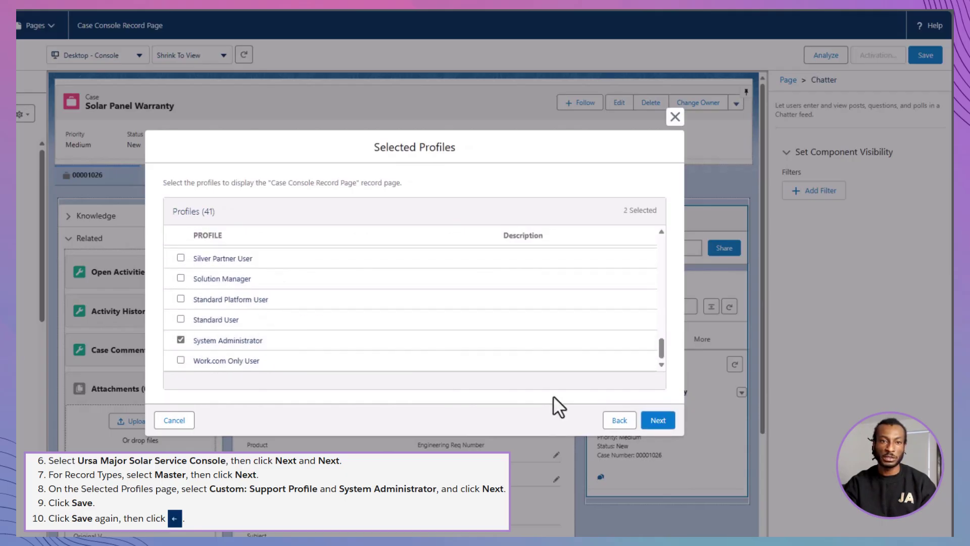
pyautogui.click(658, 420)
pyautogui.click(658, 420)
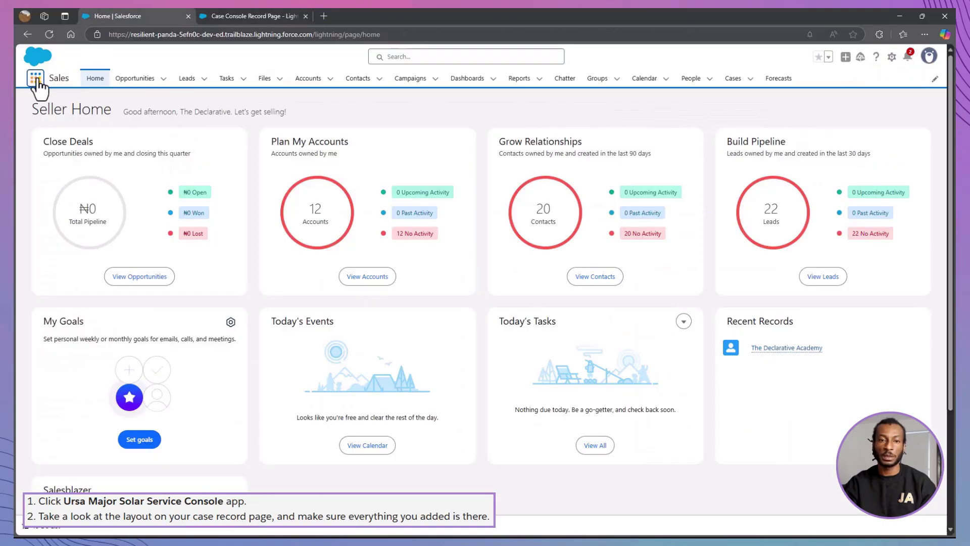
# Launch the Ursa Major Solar Service Console from the App Launcher's View All list
pyautogui.click(35, 79)
pyautogui.click(48, 265)
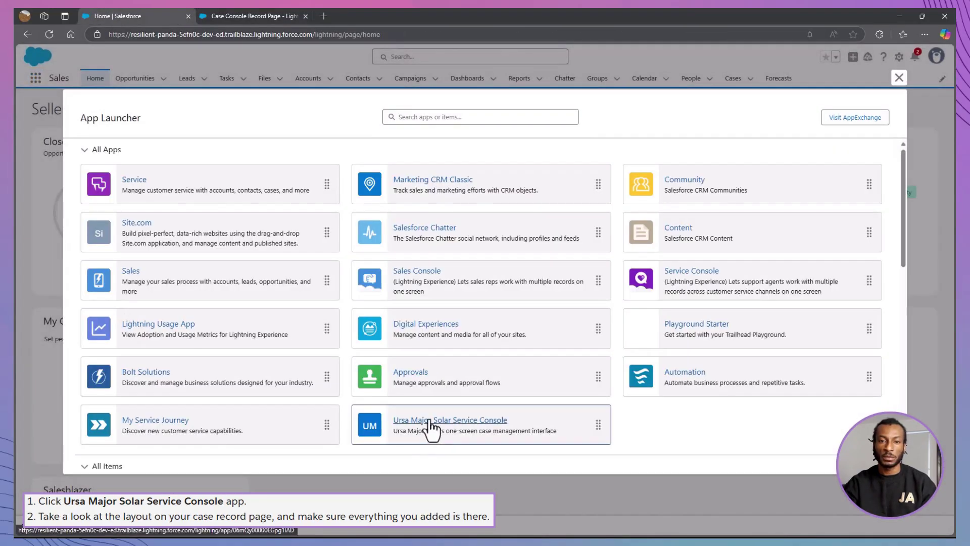
pyautogui.click(430, 426)
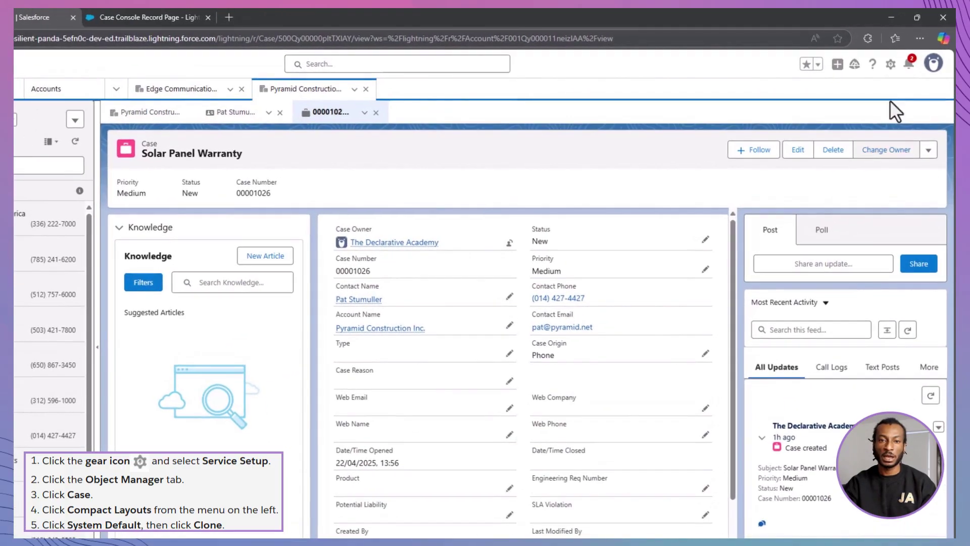
# Open the Case object in Service Setup's Object Manager
pyautogui.click(899, 56)
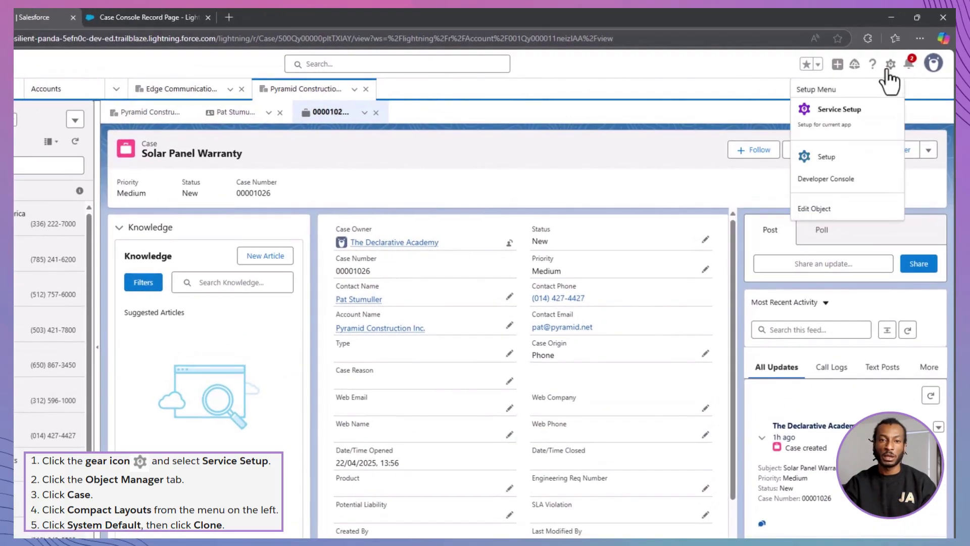
pyautogui.click(839, 109)
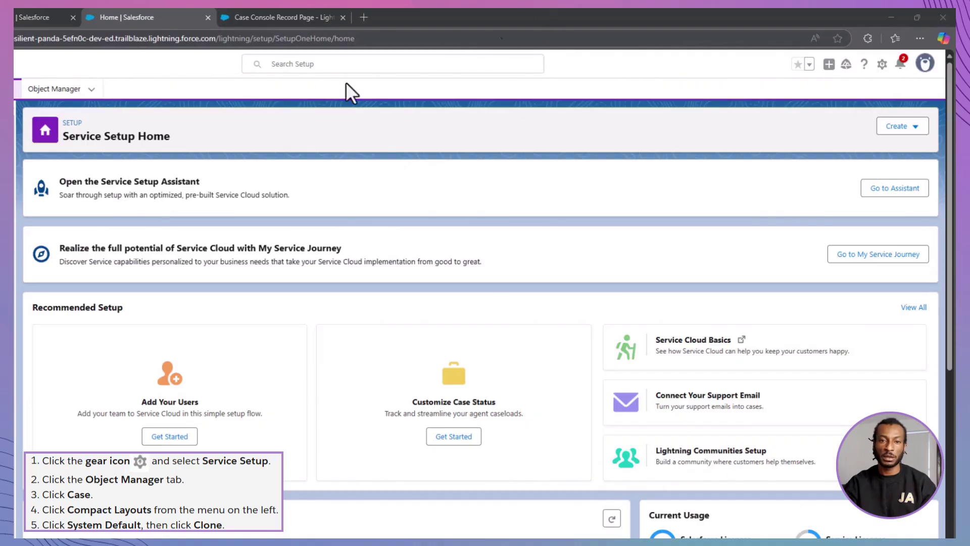
pyautogui.click(45, 89)
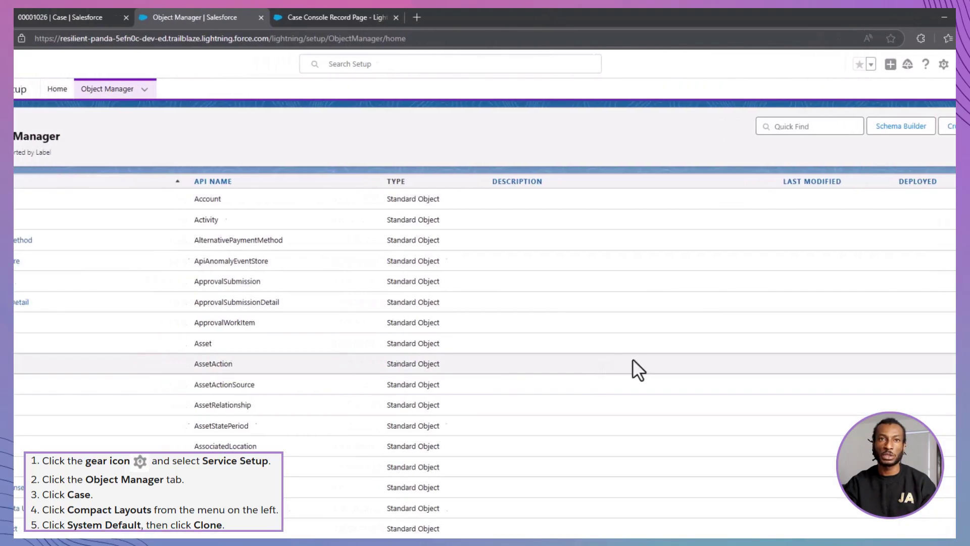
pyautogui.click(813, 127)
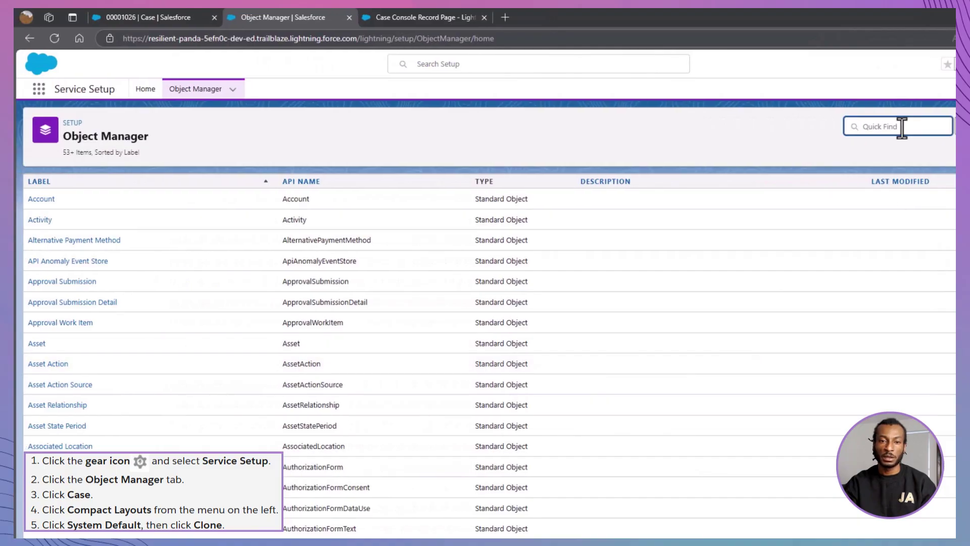
pyautogui.write('Cas')
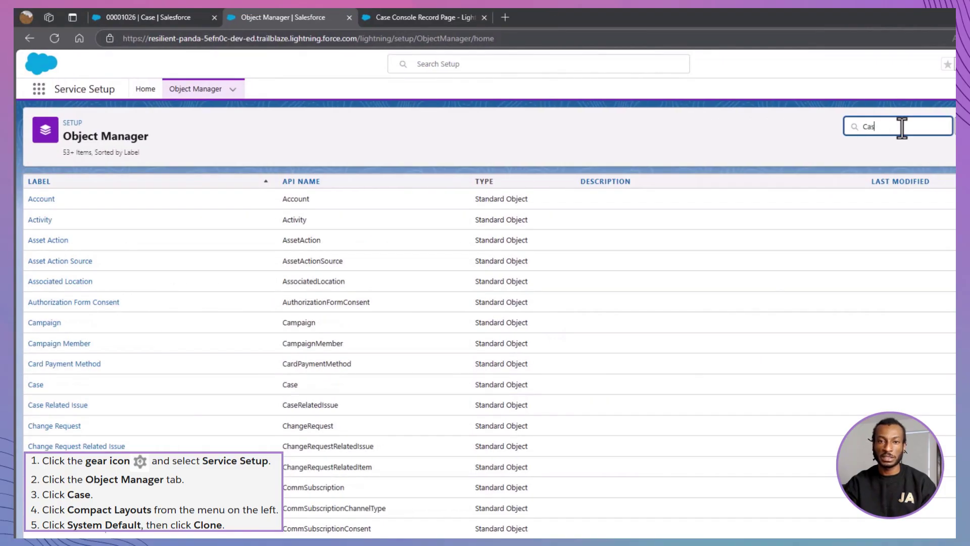
pyautogui.write('e')
pyautogui.click(36, 199)
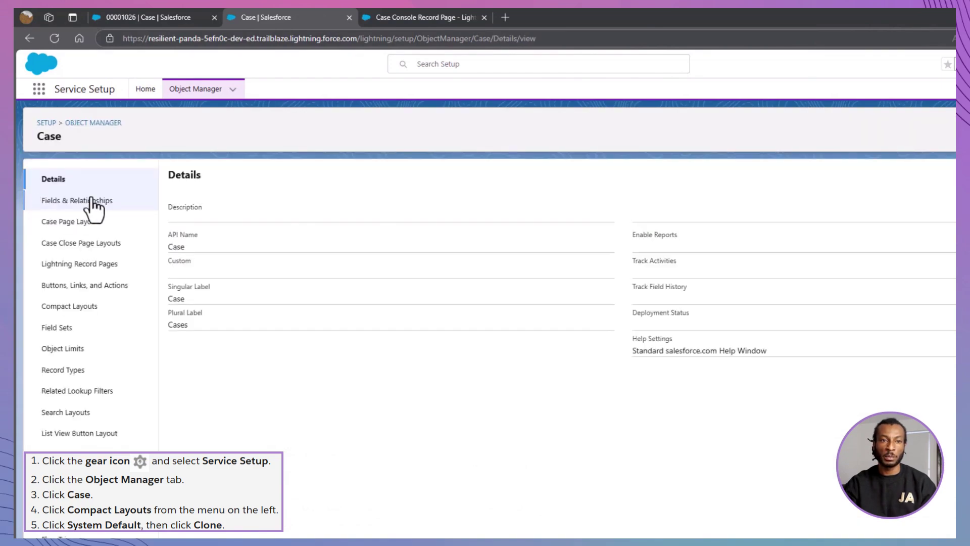
# Clone the Case System Default compact layout into a new compact layout
pyautogui.click(85, 317)
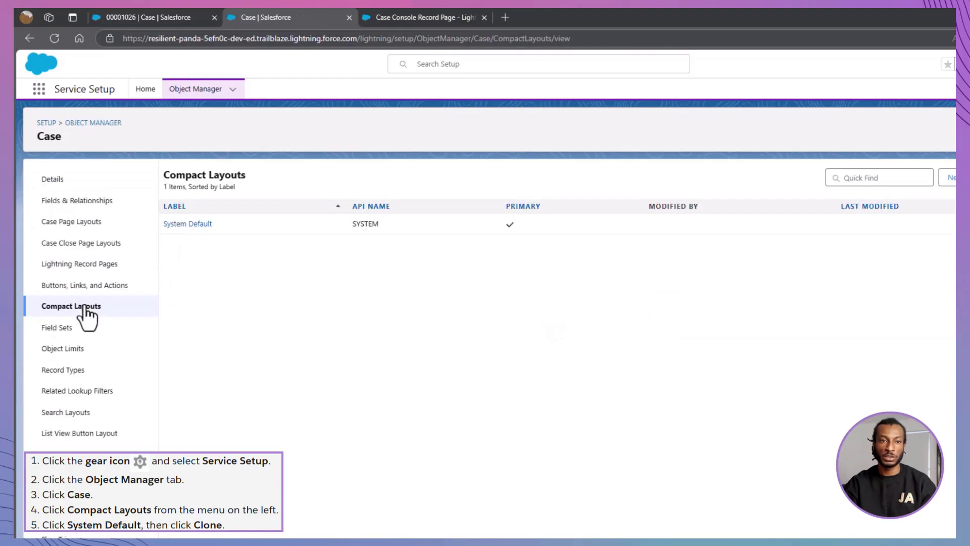
pyautogui.click(188, 224)
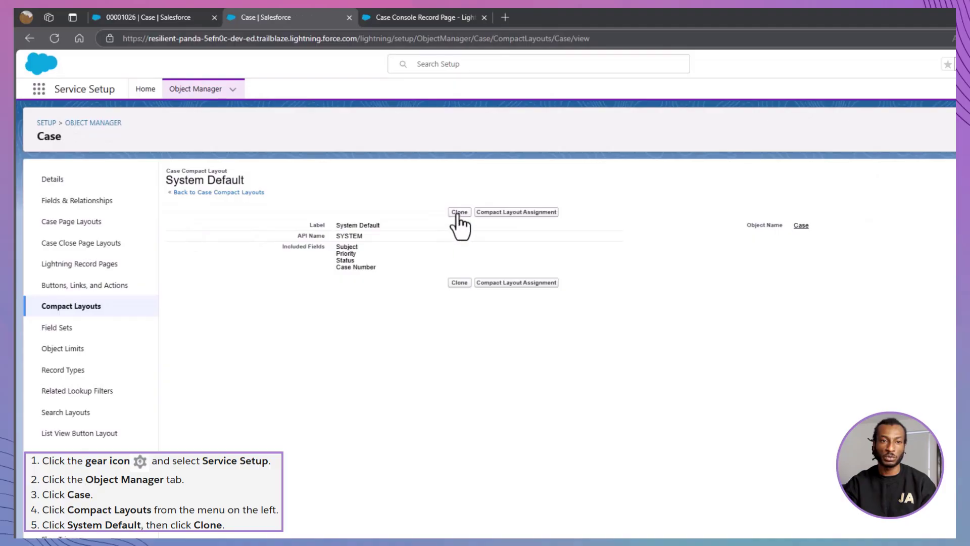
pyautogui.click(459, 214)
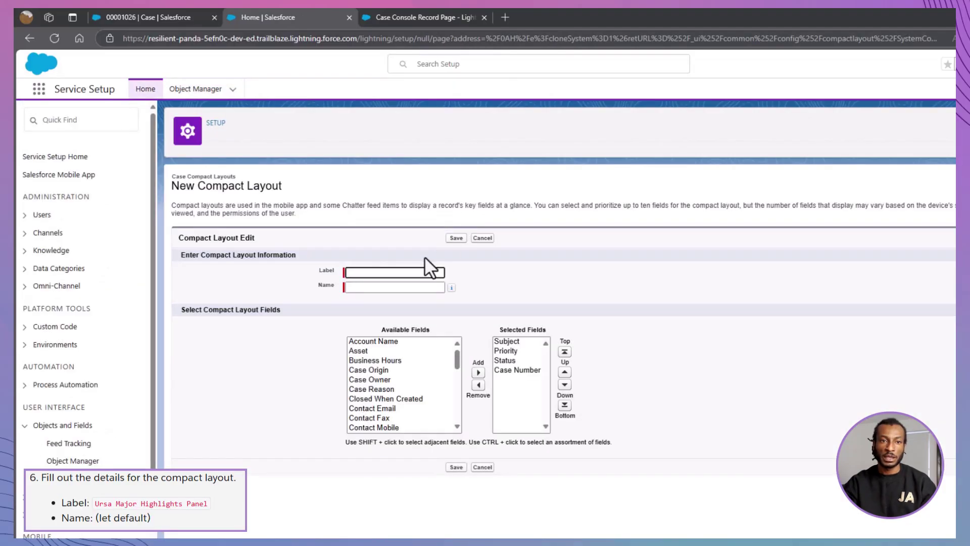
# Label the compact layout 'Ursa Major Highlights', add Account Name, Case Owner and Date/Time Opened, and save
pyautogui.write('Ursa Major Highlights Panel')
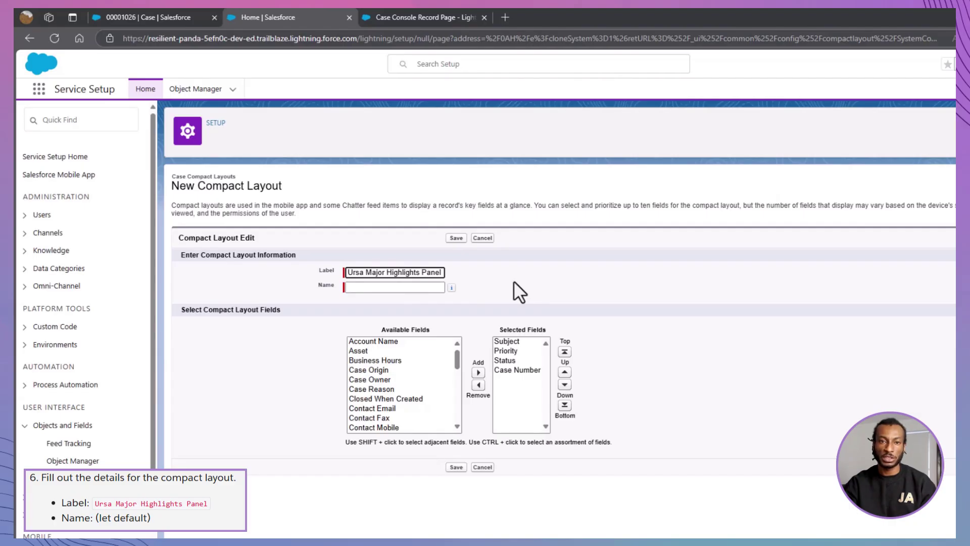
pyautogui.click(395, 342)
pyautogui.keyDown('ctrl'); pyautogui.click(385, 380); pyautogui.keyUp('ctrl')
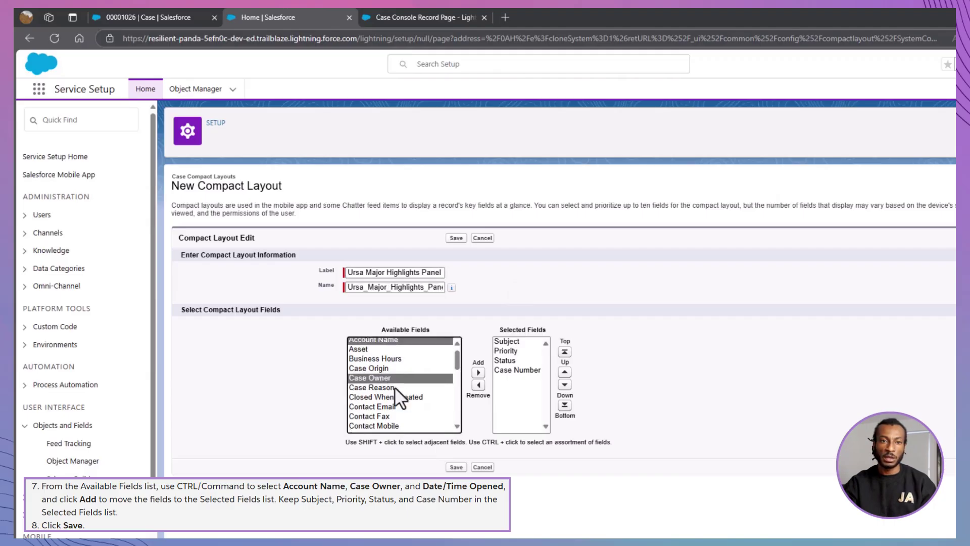
pyautogui.scroll(-2, 397, 400)
pyautogui.keyDown('ctrl'); pyautogui.click(400, 419); pyautogui.keyUp('ctrl')
pyautogui.click(477, 374)
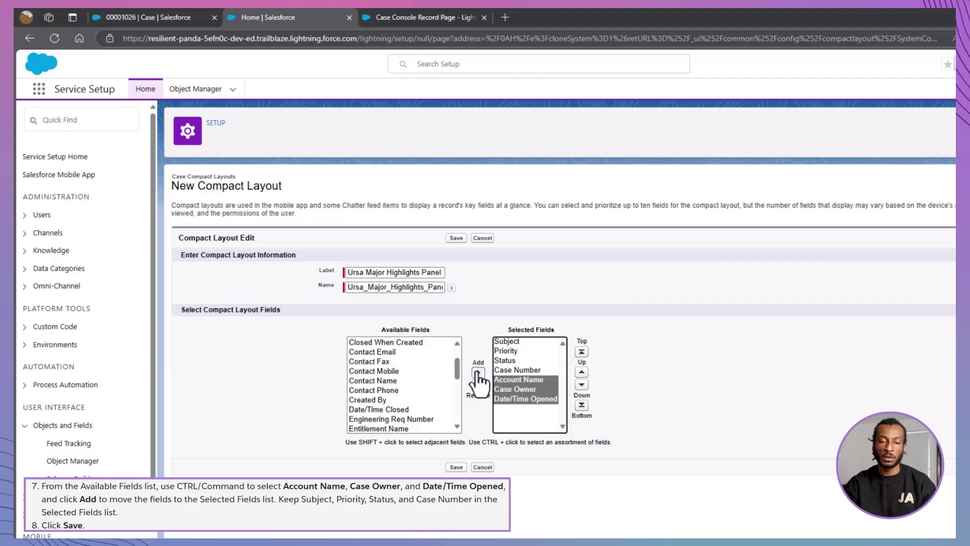
pyautogui.click(456, 467)
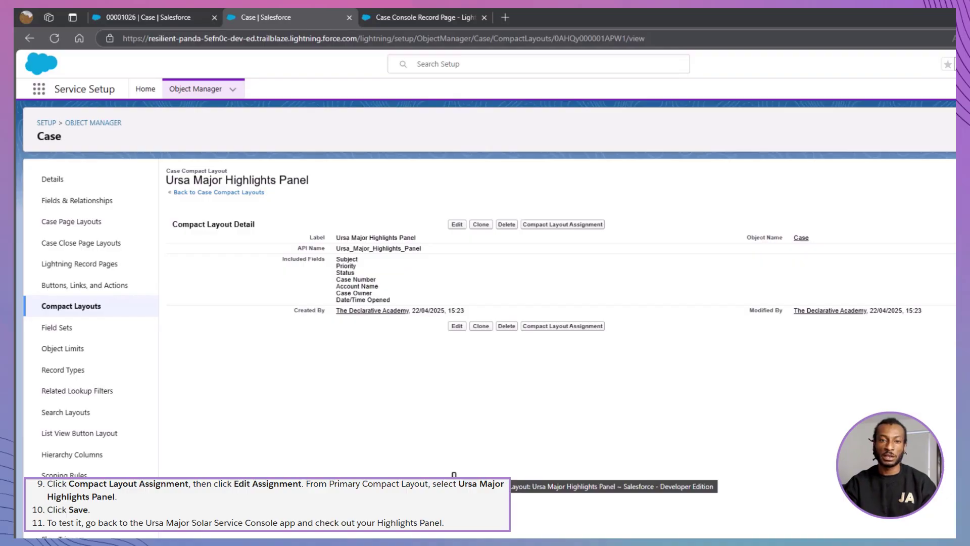
# Assign Ursa Major Highlights Panel as Case's primary compact layout, then reload the console case tab
pyautogui.click(585, 226)
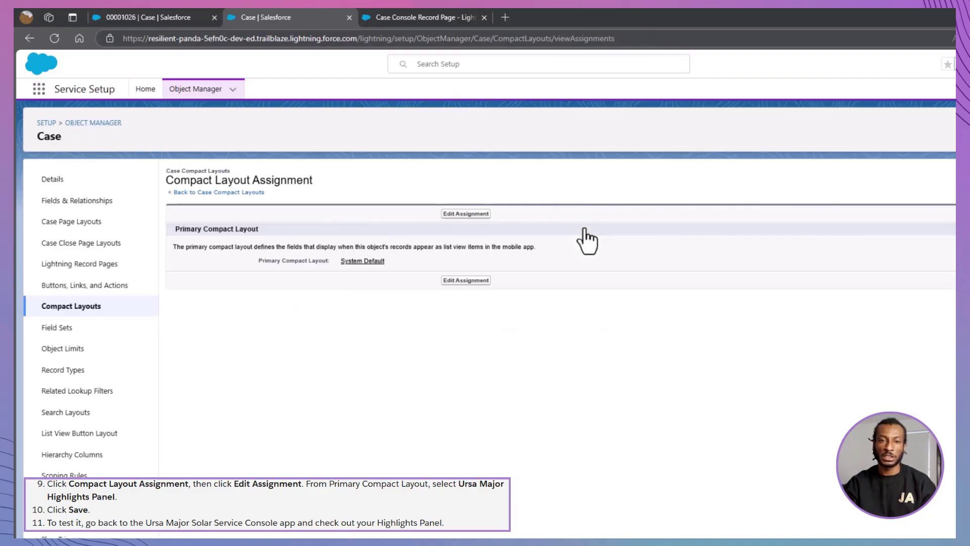
pyautogui.click(480, 281)
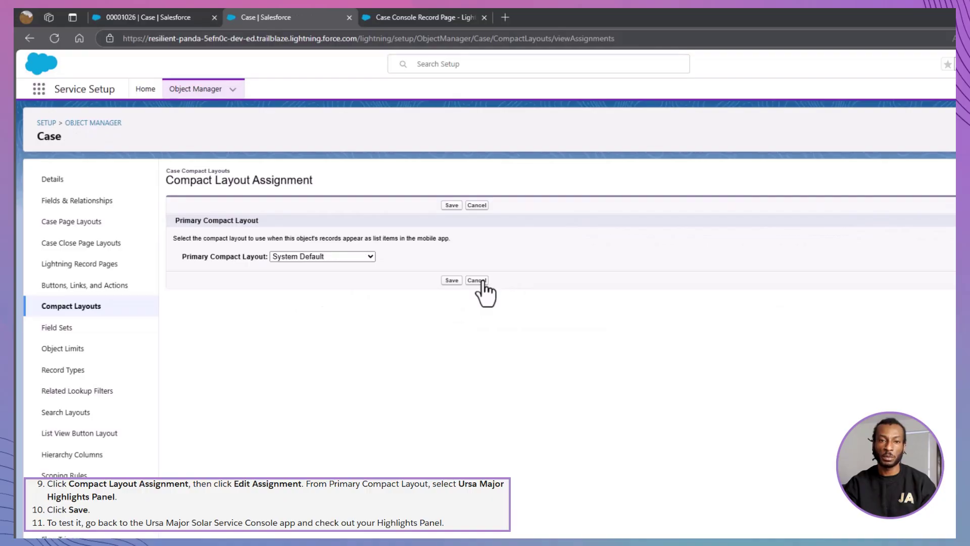
pyautogui.click(353, 256)
pyautogui.click(365, 282)
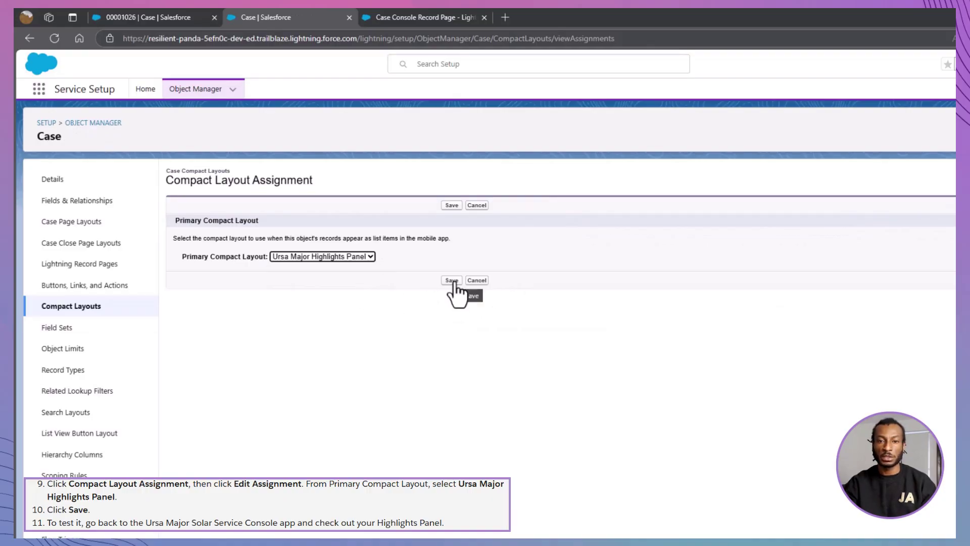
pyautogui.click(453, 281)
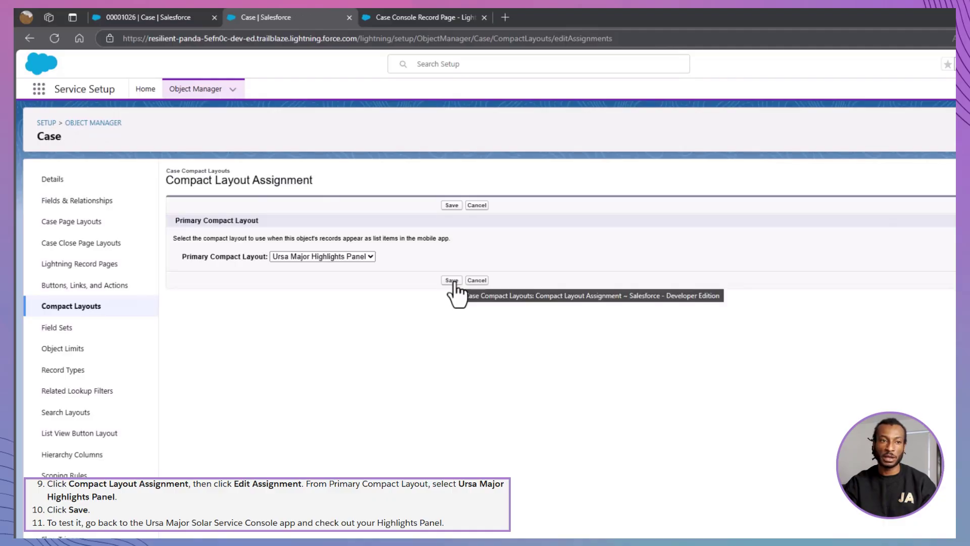
pyautogui.click(172, 17)
pyautogui.press('F5')
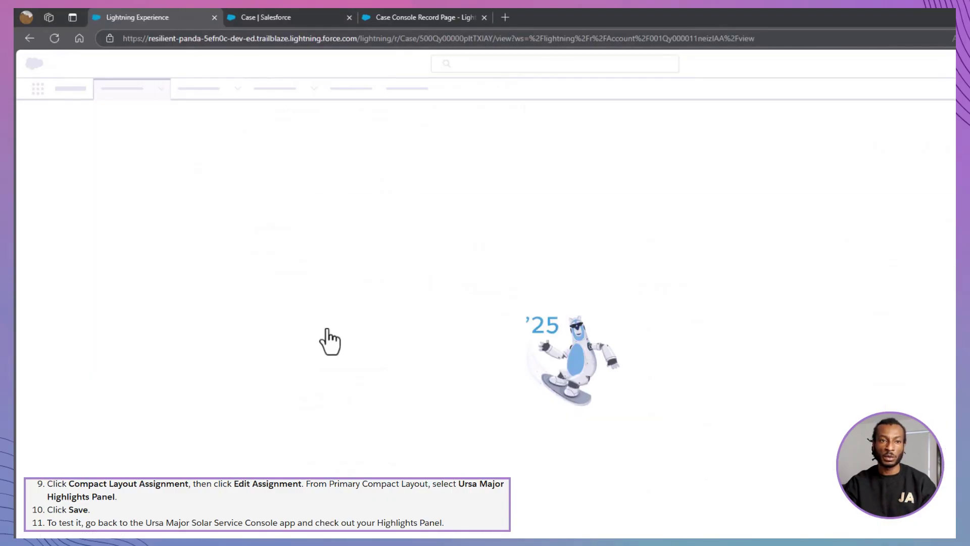